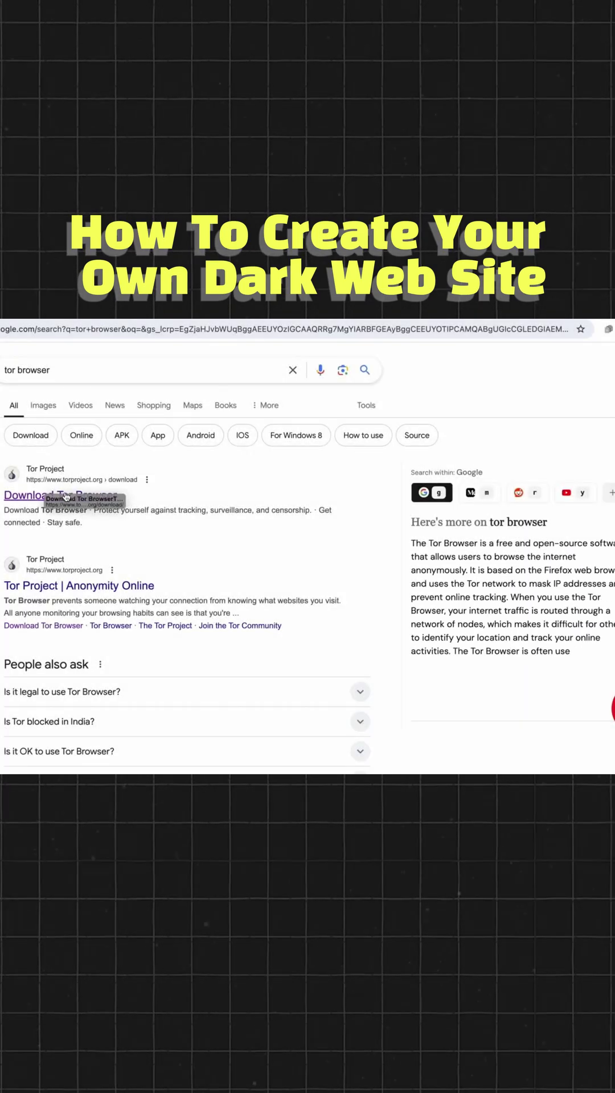
- Download the macOS Tor Browser installer from the Tor Project download page
{"action": "left_click", "coordinate": [65, 495]}
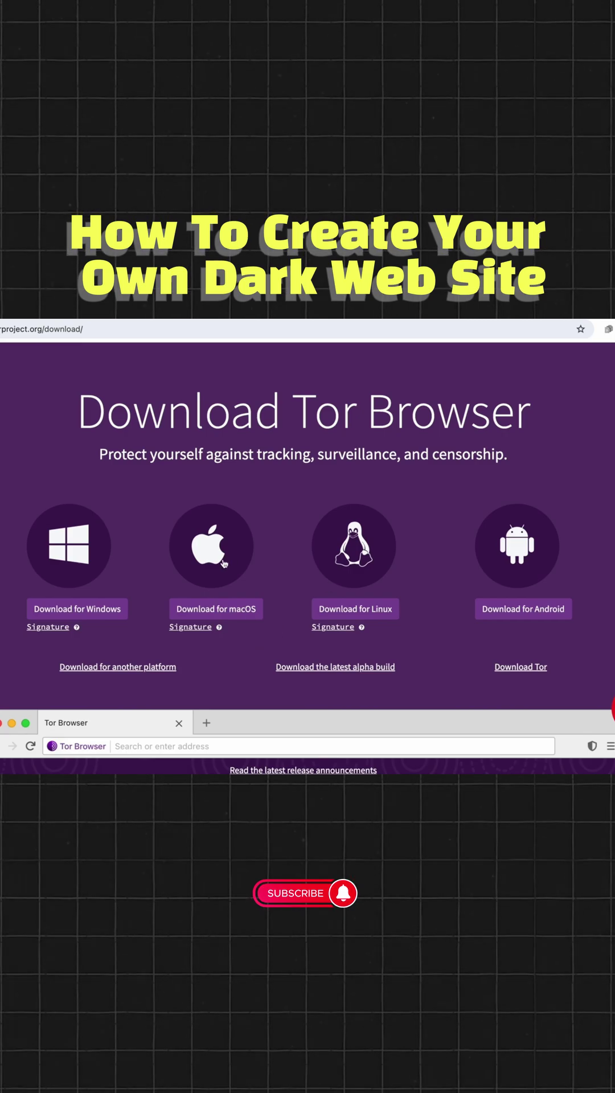
{"action": "left_click", "coordinate": [238, 613]}
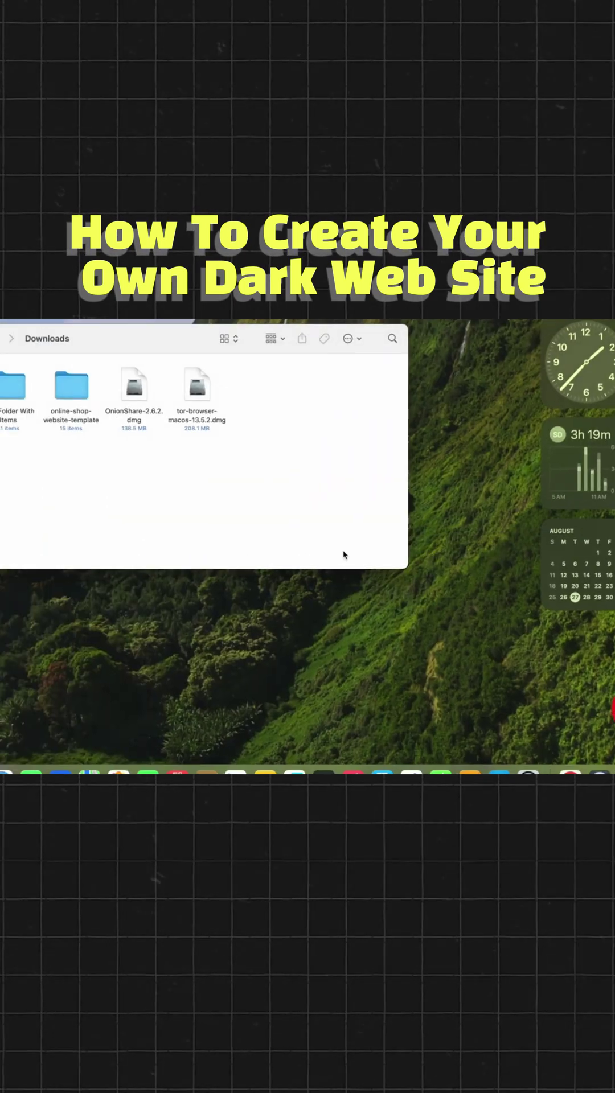
- Install Tor Browser into Applications from tor-browser-macos-13.5.2.dmg and close the disk image window
{"action": "left_click", "coordinate": [270, 393]}
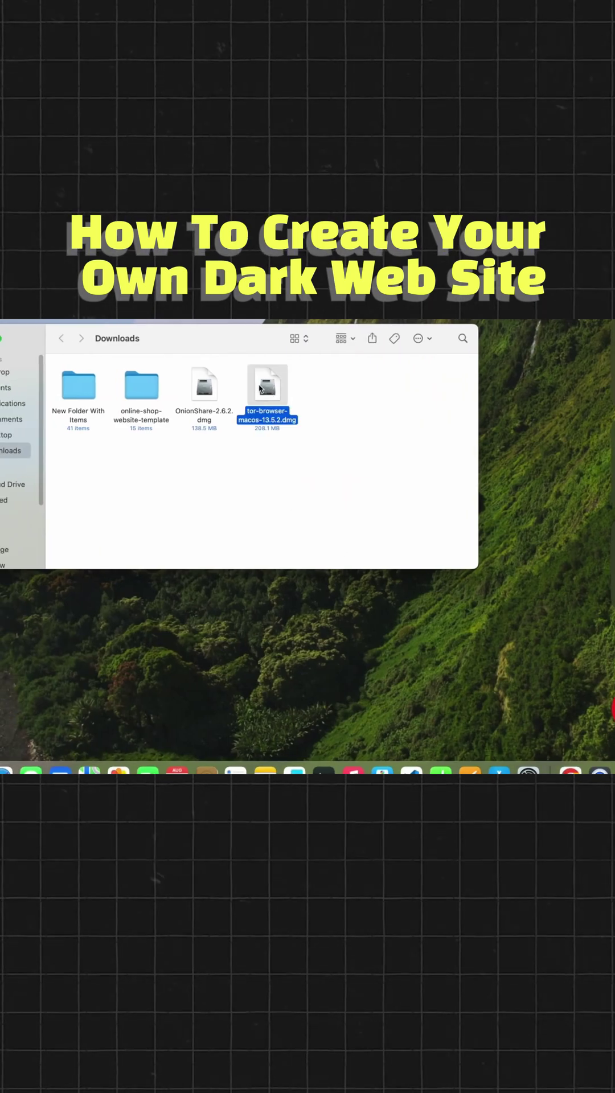
{"action": "double_click", "coordinate": [260, 389]}
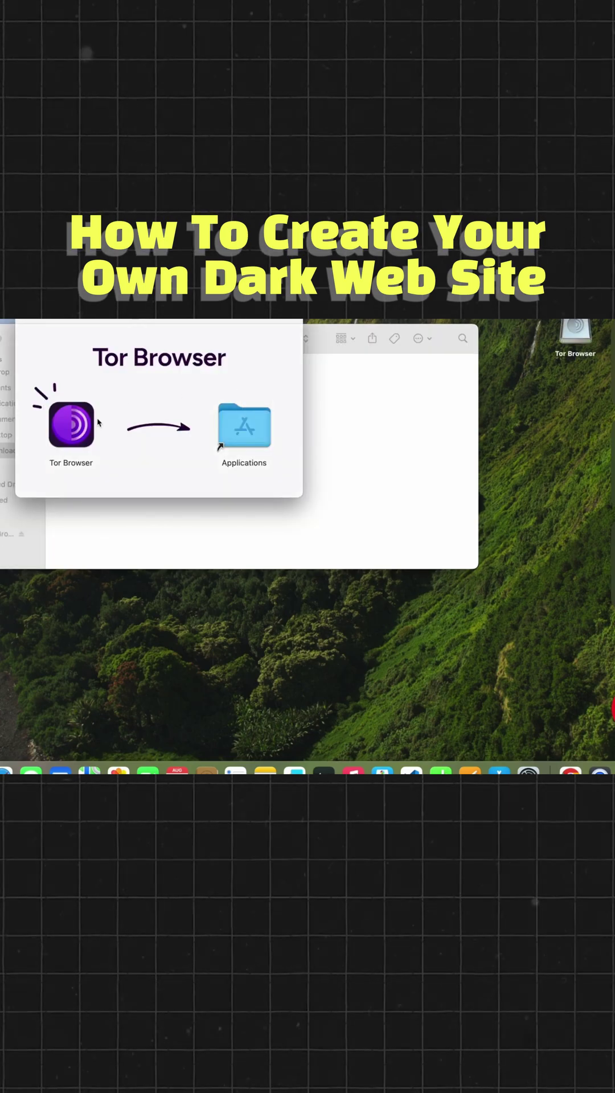
{"action": "left_click_drag", "start_coordinate": [71, 426], "coordinate": [243, 427]}
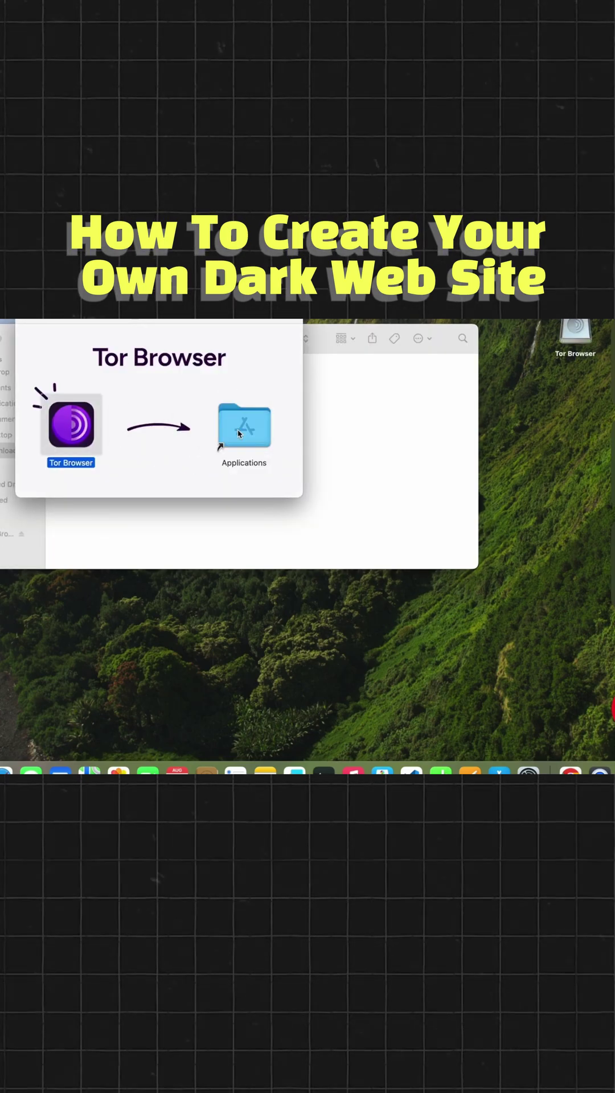
{"action": "left_click", "coordinate": [24, 323]}
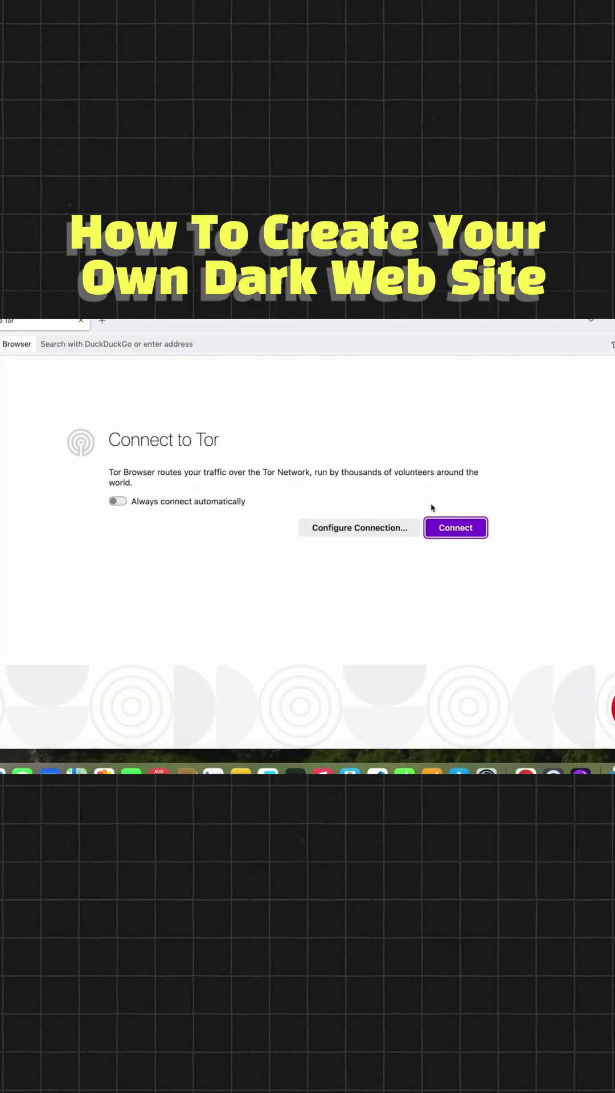
- Connect Tor Browser to the Tor network from the Connect to Tor screen
{"action": "left_click", "coordinate": [454, 522]}
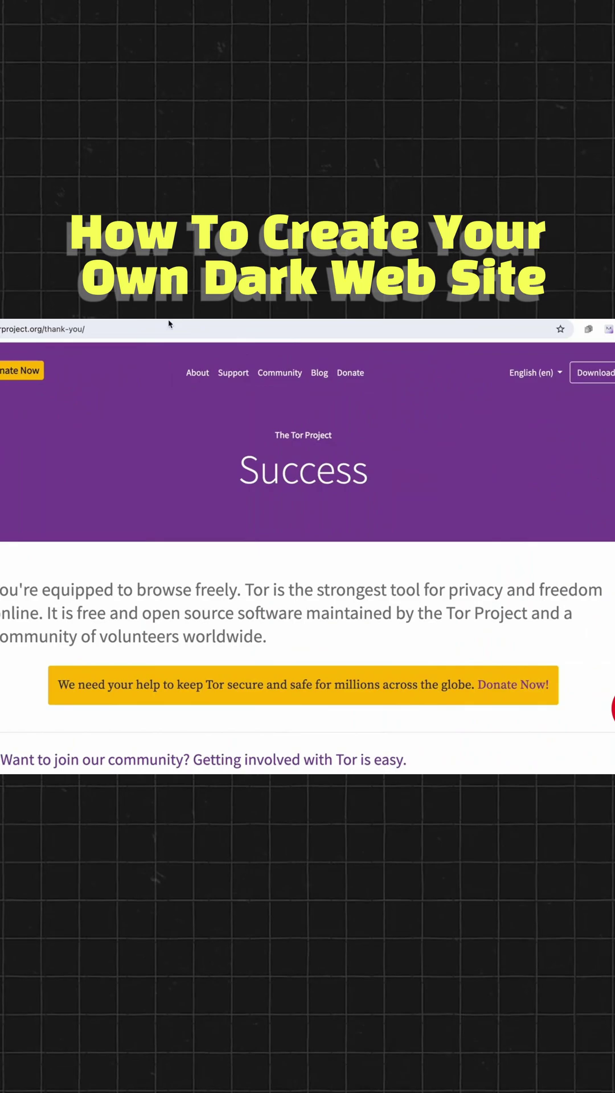
- Search 'onion share server' and download the macOS OnionShare build from onionshare.org
{"action": "left_click", "coordinate": [140, 326]}
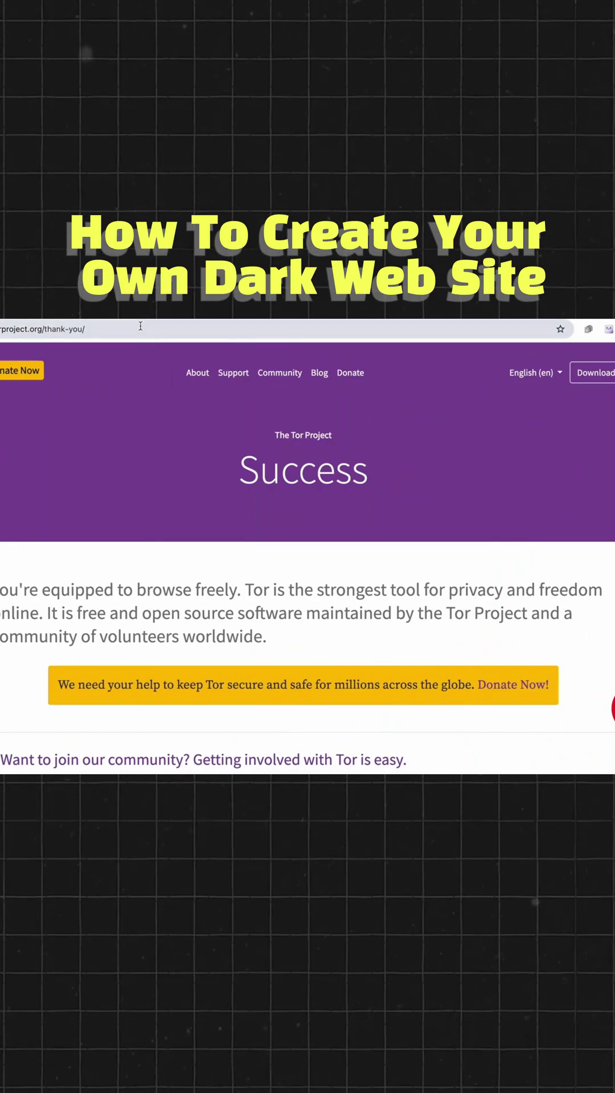
{"action": "type", "text": "onion share ser"}
{"action": "key", "text": "Return"}
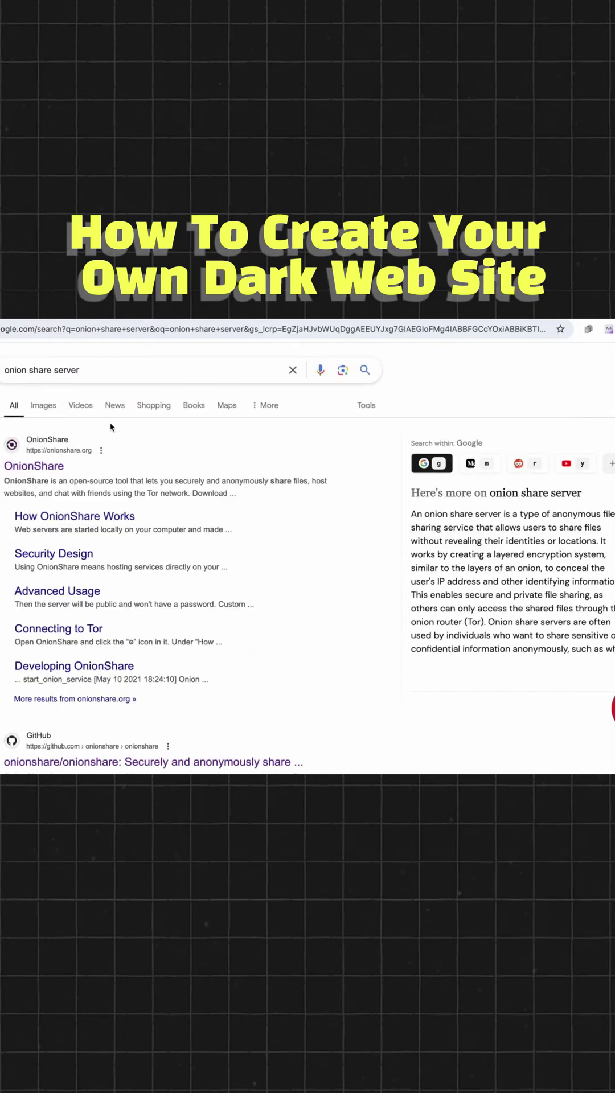
{"action": "left_click", "coordinate": [35, 465]}
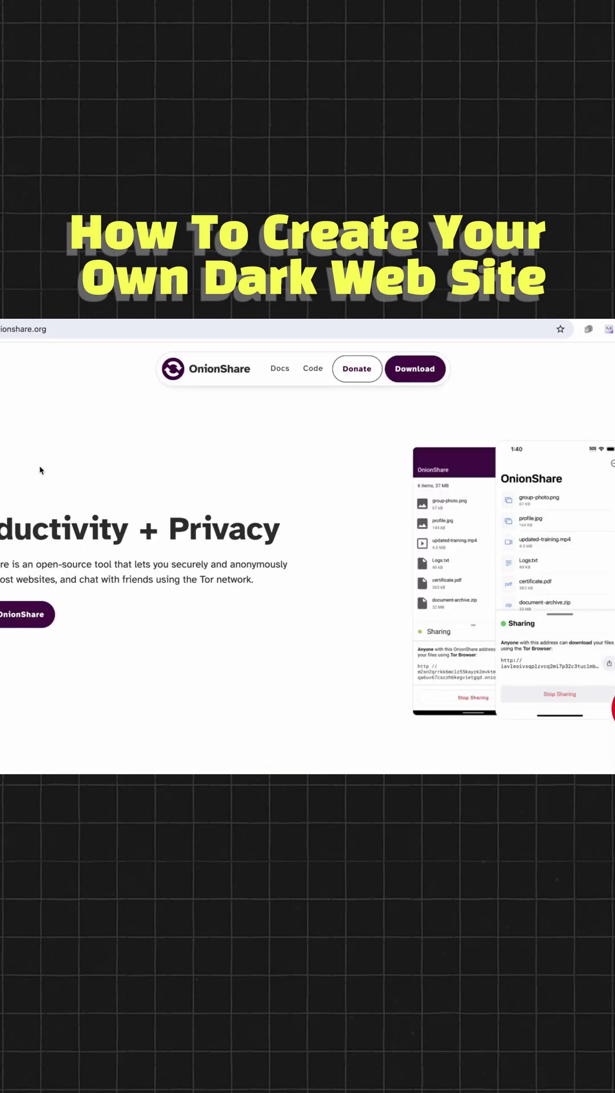
{"action": "left_click", "coordinate": [7, 625]}
{"action": "left_click", "coordinate": [297, 676]}
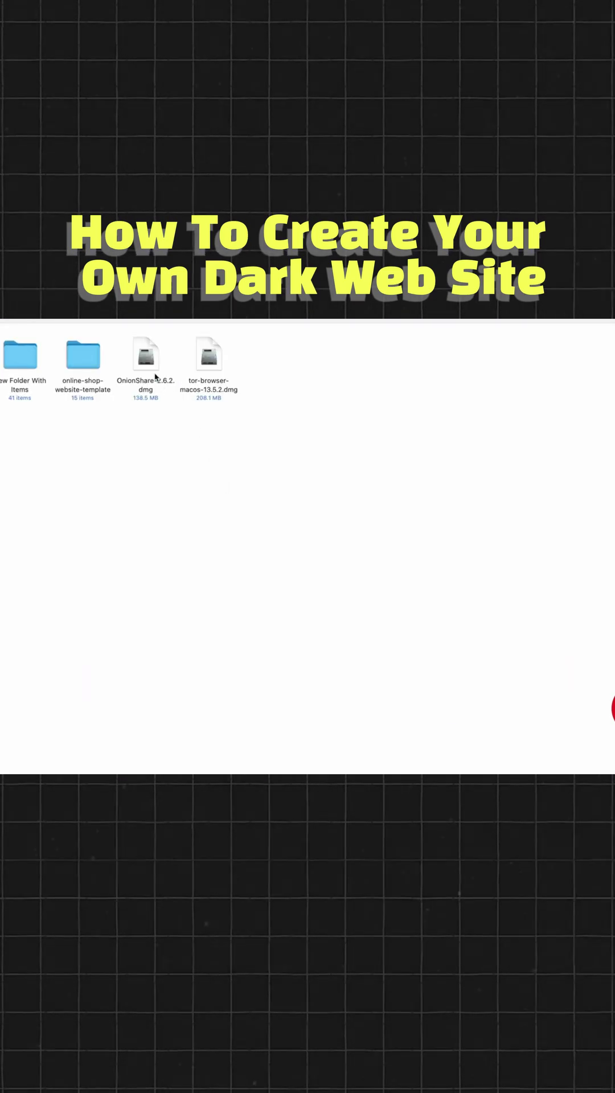
- Launch OnionShare-2.6.2.dmg past Gatekeeper and select the online-shop-website-template folder in Downloads
{"action": "left_click", "coordinate": [146, 362]}
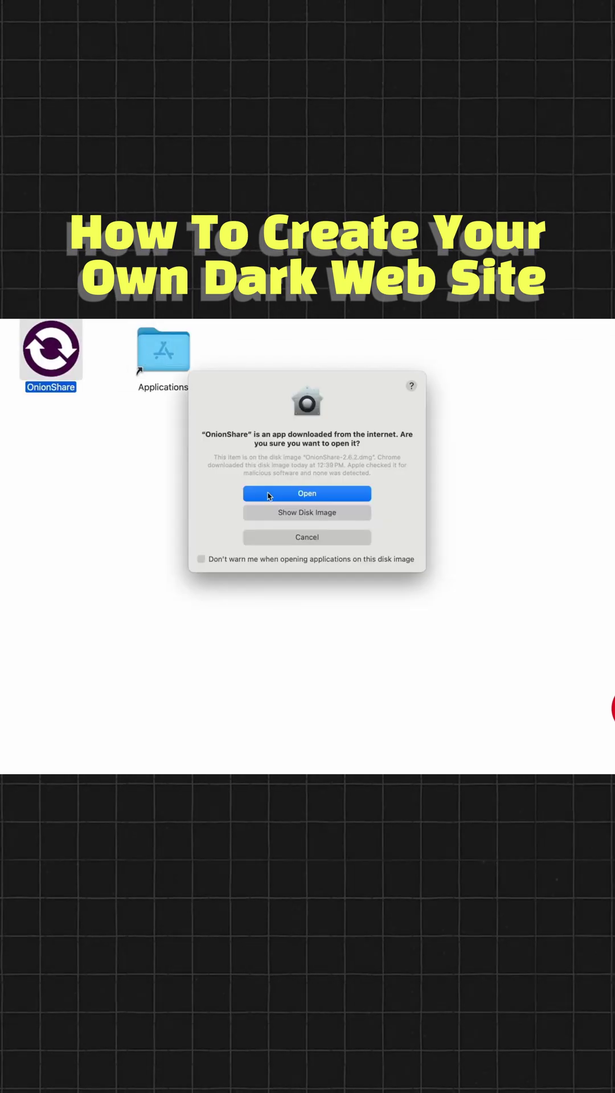
{"action": "left_click", "coordinate": [279, 495]}
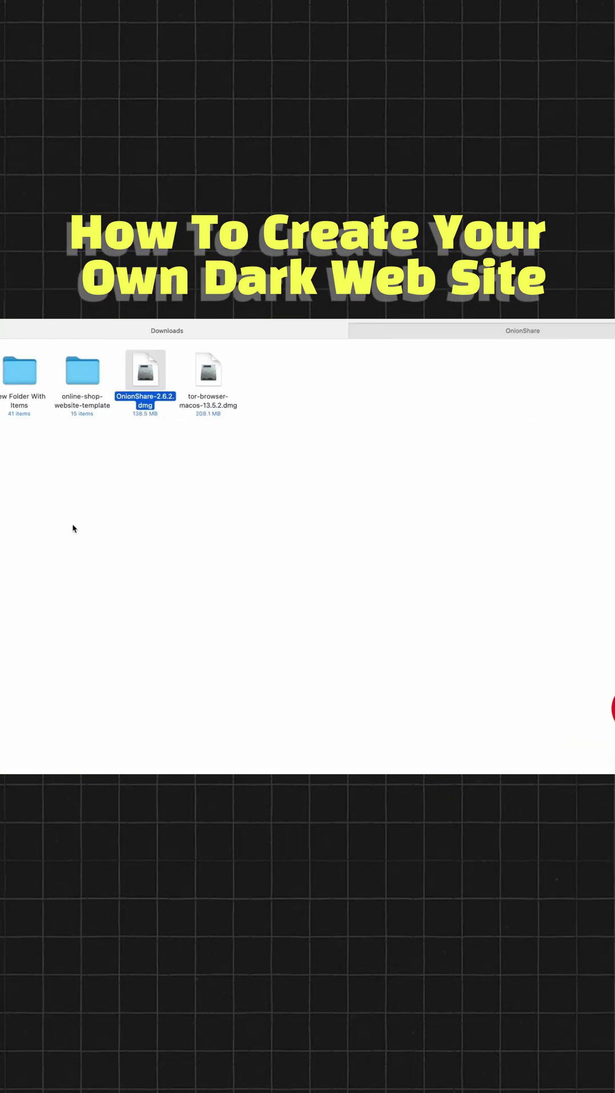
{"action": "left_click", "coordinate": [82, 376]}
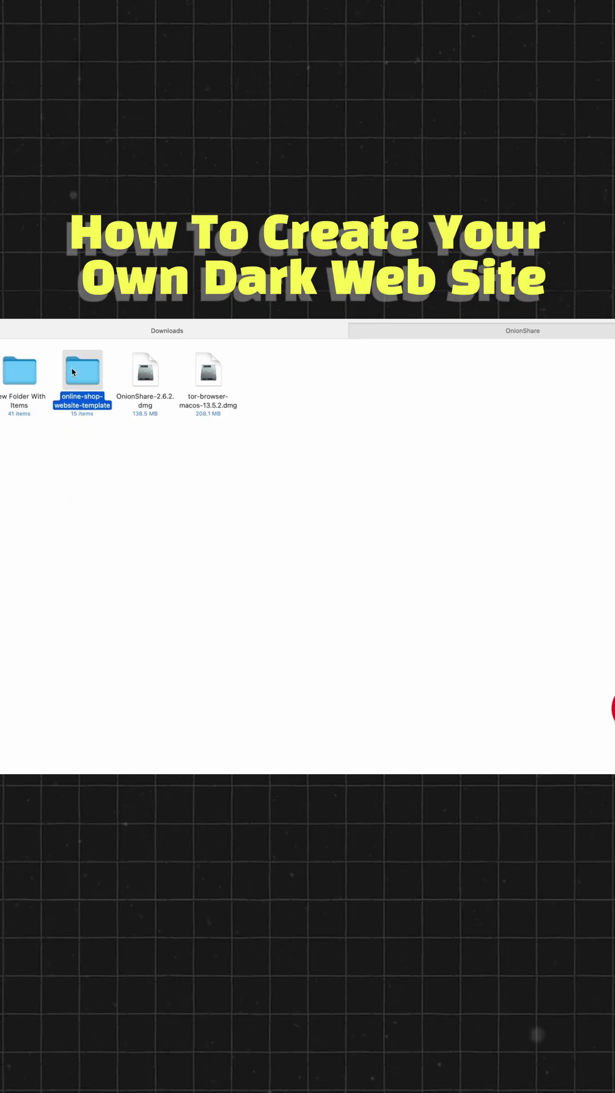